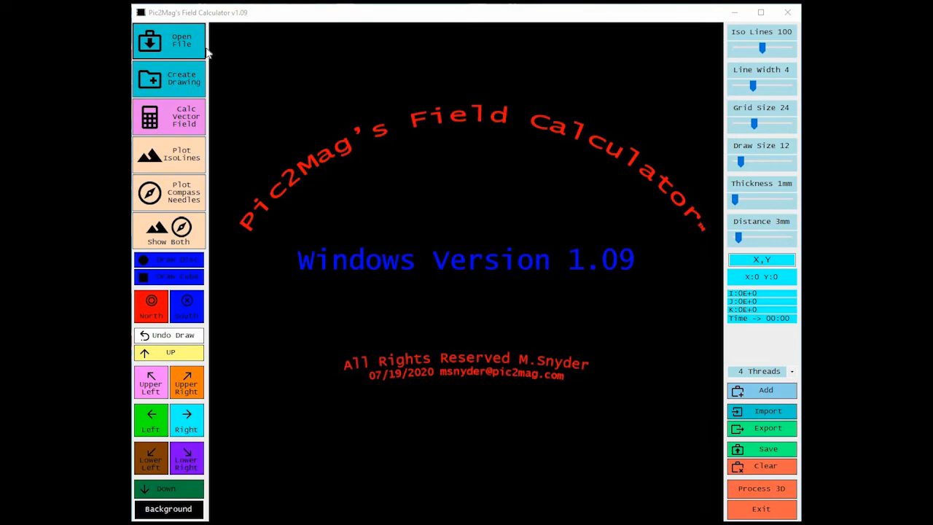
# Step: Start a new drawing and place a north disc of draw size 10 at about X -7, Y 243, and a south disc at about X -3, Y -55
pyautogui.click(187, 73)
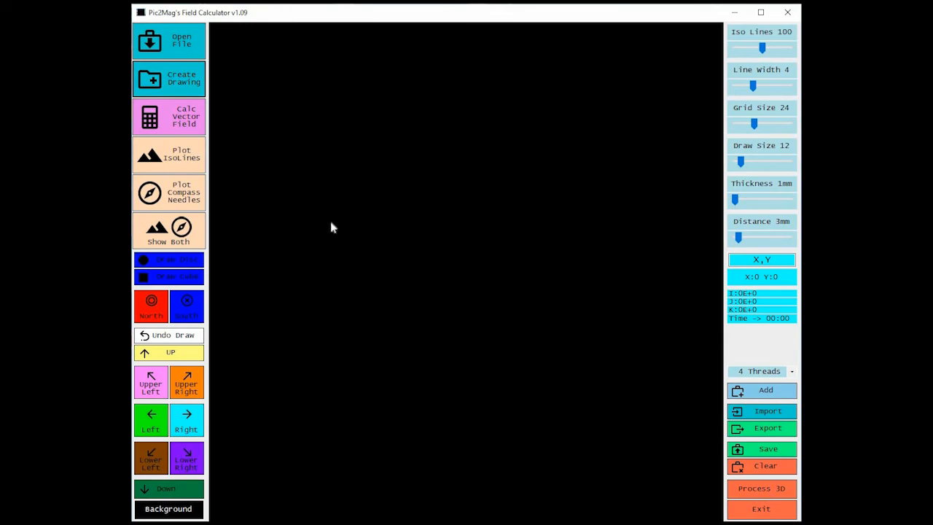
pyautogui.click(151, 302)
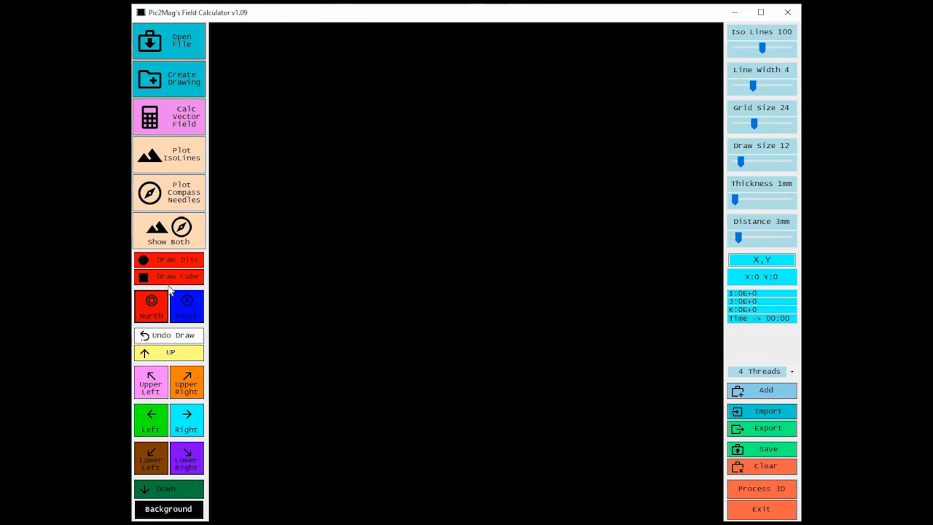
pyautogui.click(195, 266)
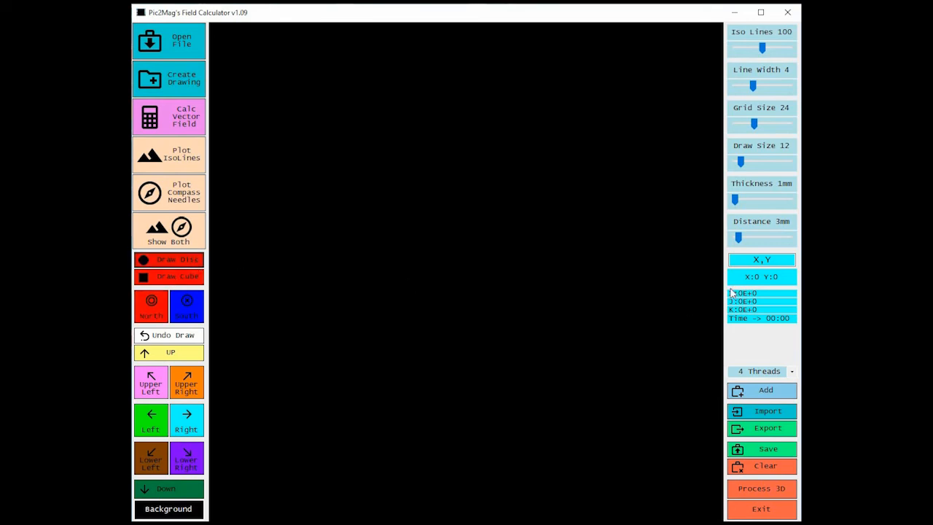
pyautogui.moveTo(738, 164); pyautogui.dragTo(738, 168)
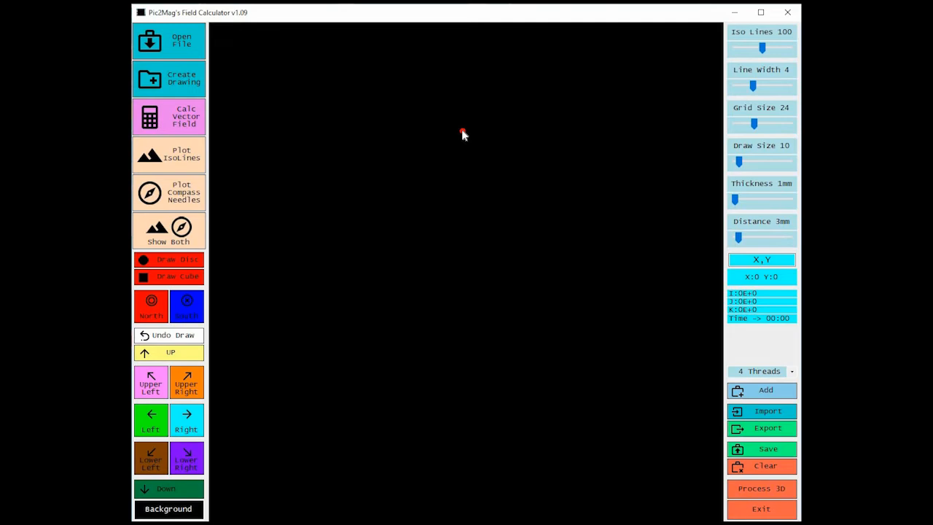
pyautogui.click(461, 131)
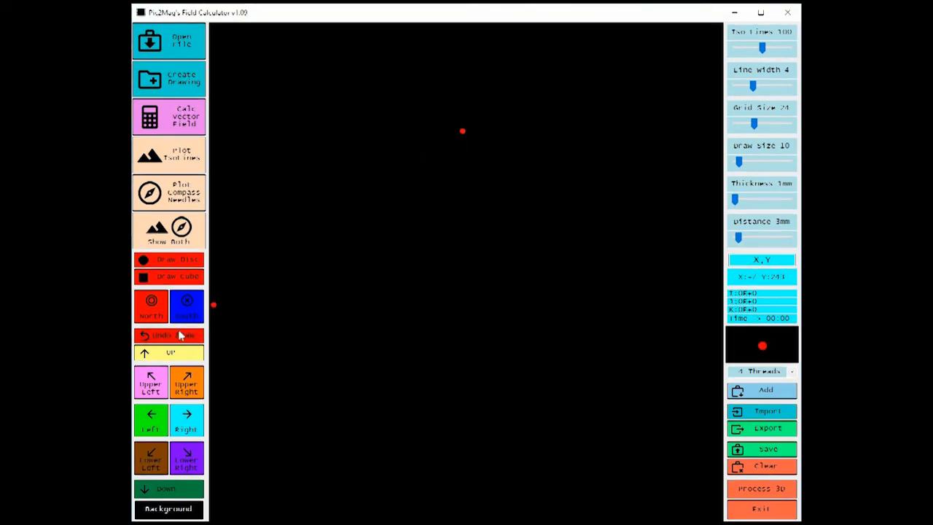
pyautogui.click(188, 306)
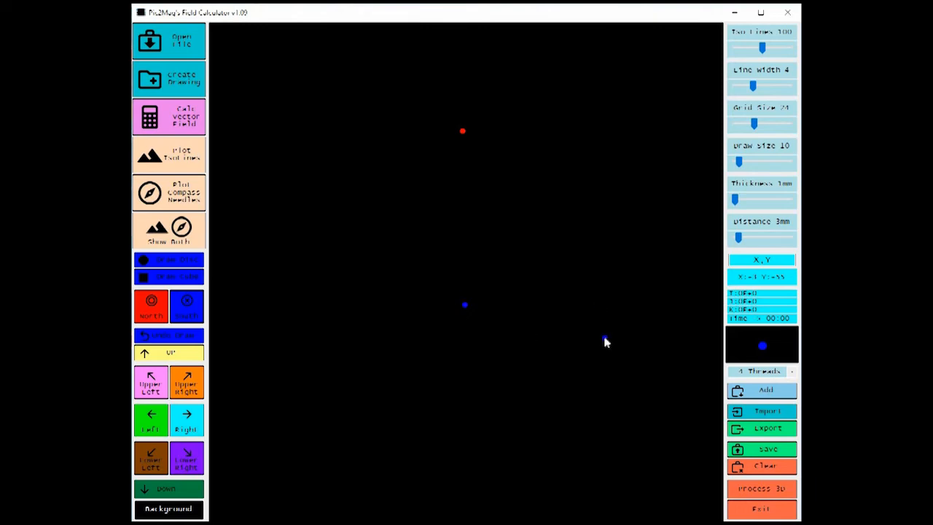
# Step: Try different calculation thread counts, including 6, 2 and 1
pyautogui.click(792, 373)
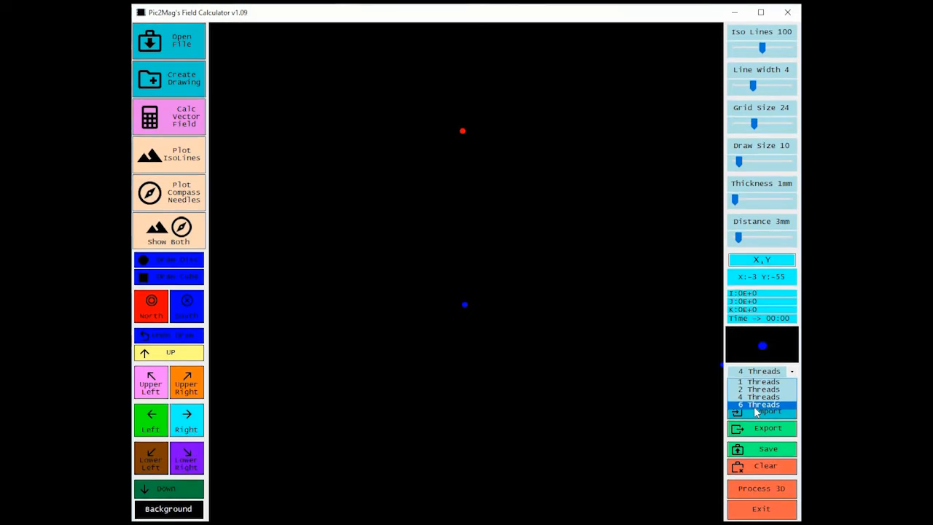
pyautogui.click(754, 405)
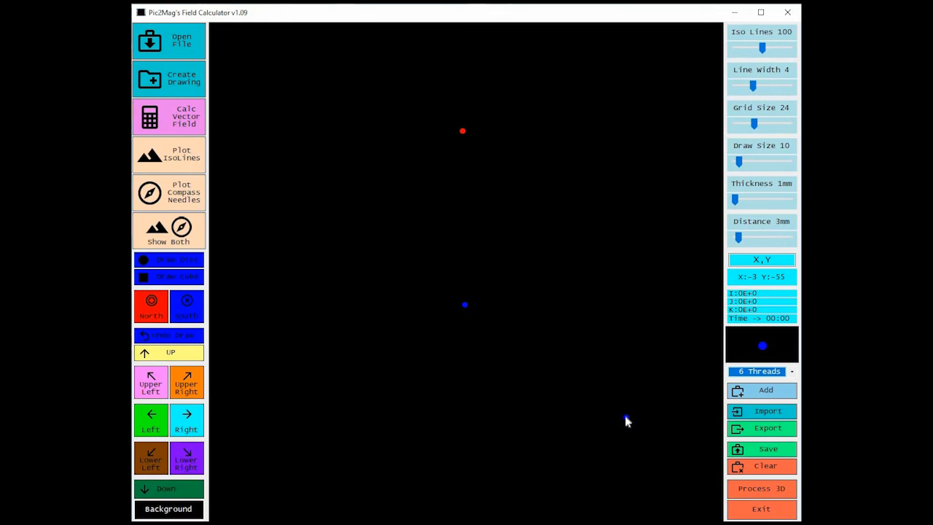
pyautogui.click(765, 371)
pyautogui.click(755, 394)
pyautogui.click(750, 372)
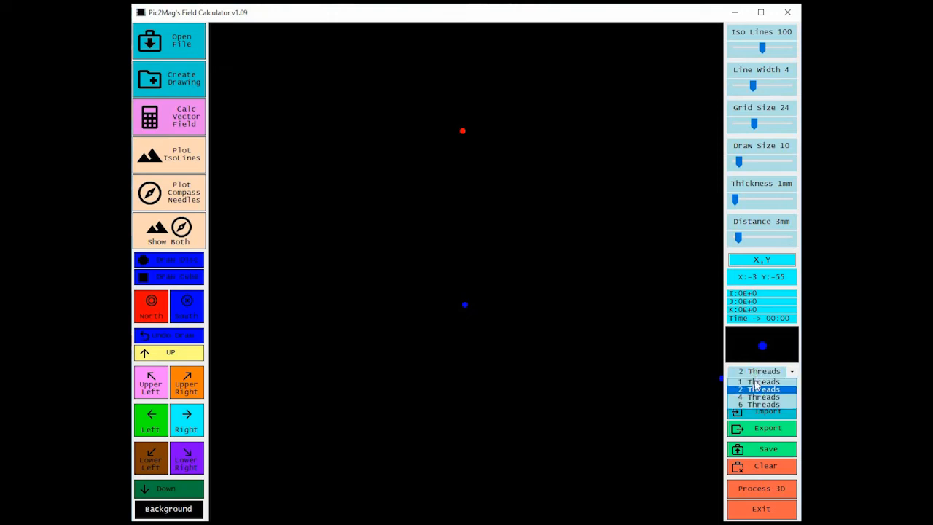
pyautogui.click(756, 382)
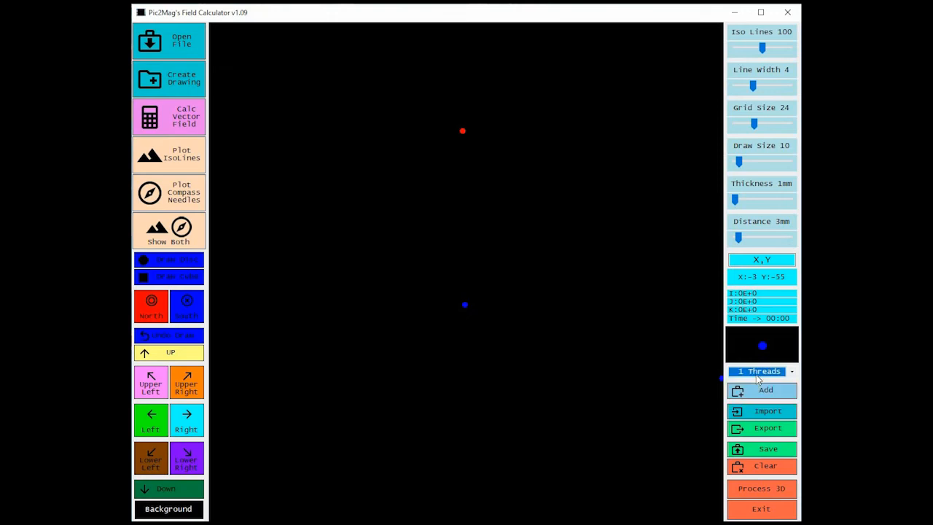
pyautogui.click(751, 372)
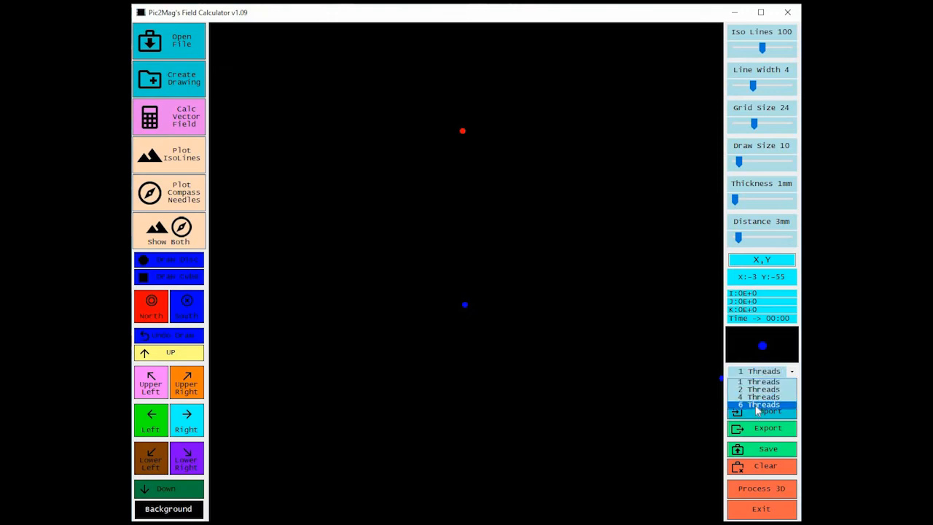
pyautogui.click(758, 407)
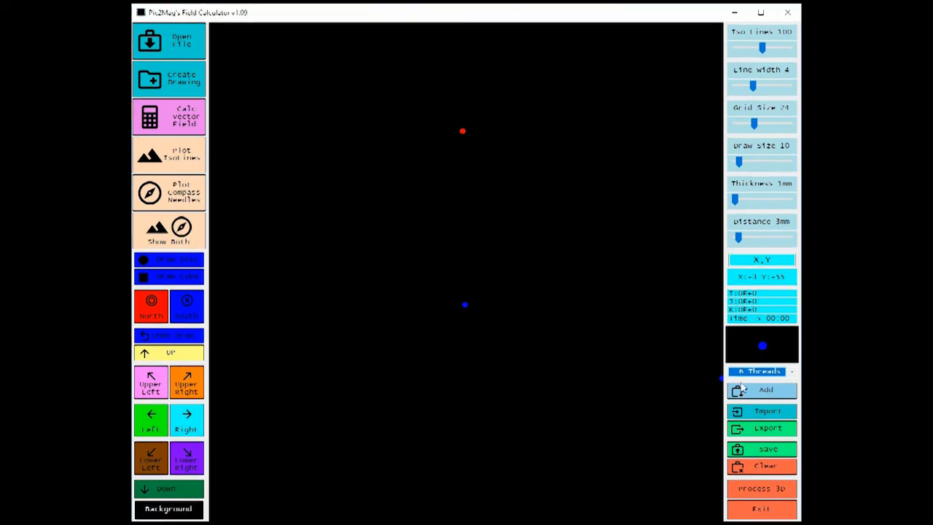
pyautogui.click(771, 373)
pyautogui.click(767, 386)
# Step: Calculate the vector field with 6 threads and plot the compass needles together with the isolines
pyautogui.click(771, 374)
pyautogui.click(764, 405)
pyautogui.click(176, 127)
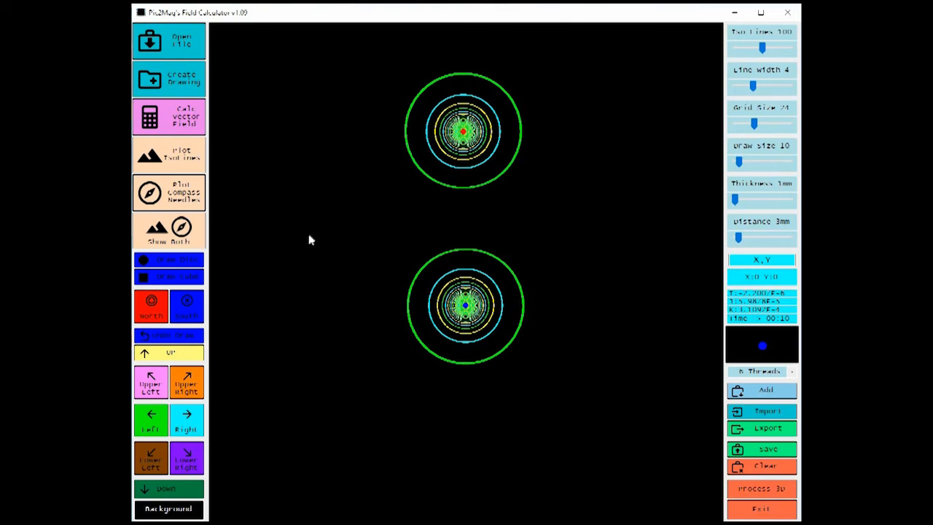
pyautogui.click(174, 200)
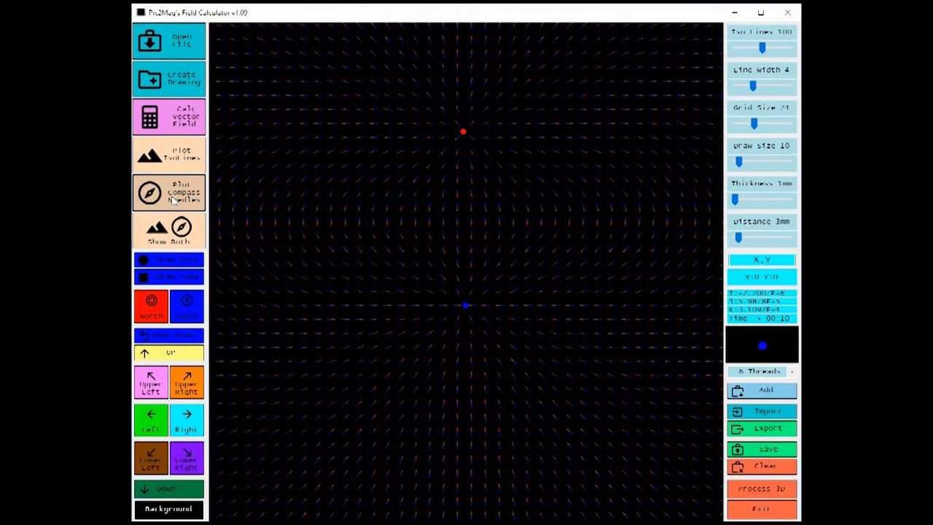
pyautogui.click(187, 241)
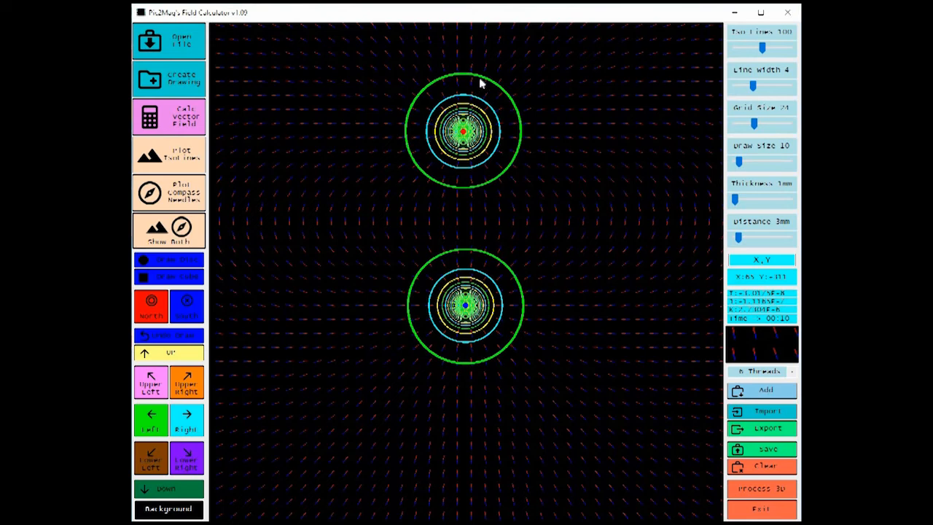
# Step: Reduce the isoline width to 2 and replot the isolines of the two discs
pyautogui.click(748, 89)
pyautogui.moveTo(746, 90); pyautogui.dragTo(740, 90)
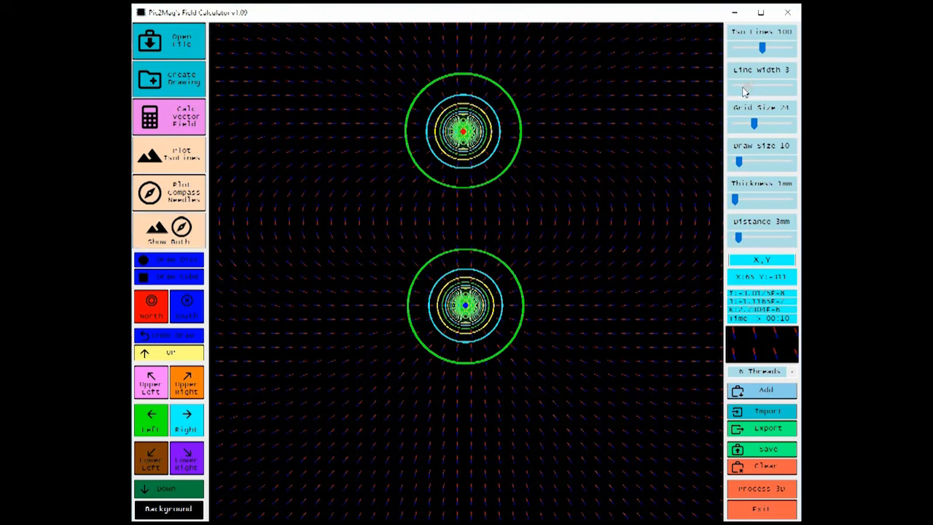
pyautogui.click(182, 156)
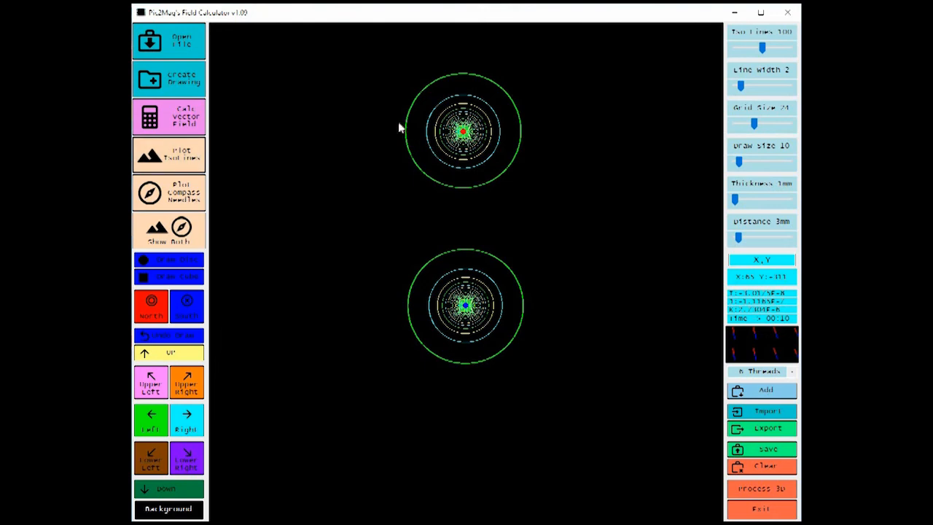
# Step: Lower the number of iso lines to 50 and replot the isolines
pyautogui.moveTo(762, 49); pyautogui.dragTo(725, 58)
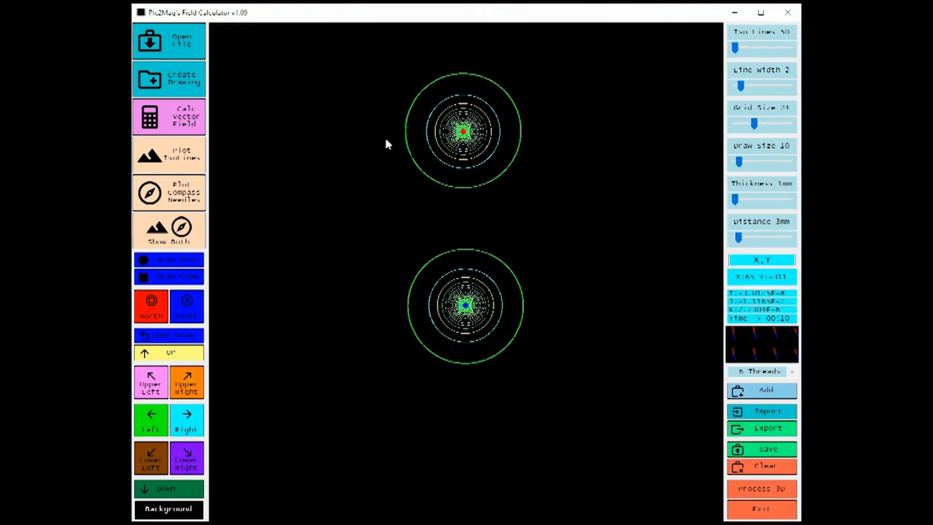
pyautogui.click(189, 151)
pyautogui.click(191, 157)
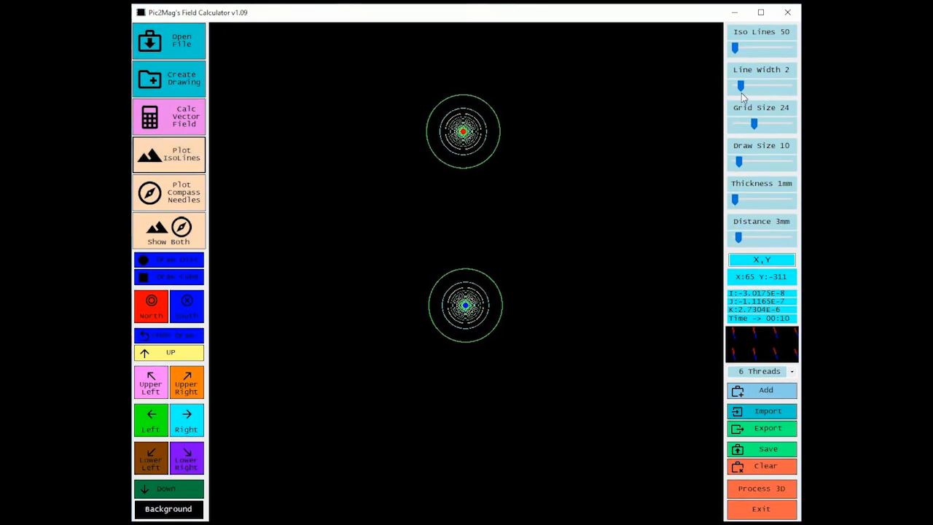
# Step: Set the line width to 3, then plot the compass needles and the isolines again
pyautogui.click(741, 86)
pyautogui.moveTo(743, 86); pyautogui.dragTo(747, 87)
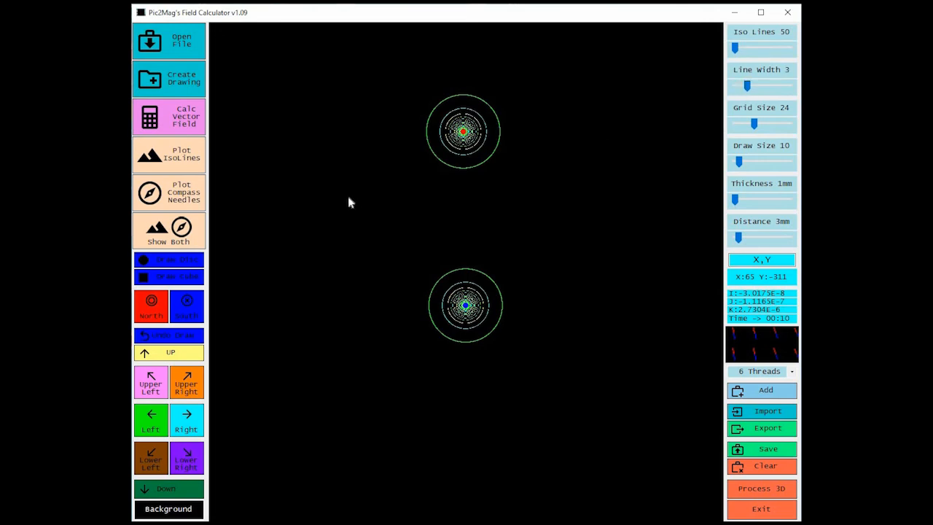
pyautogui.click(188, 191)
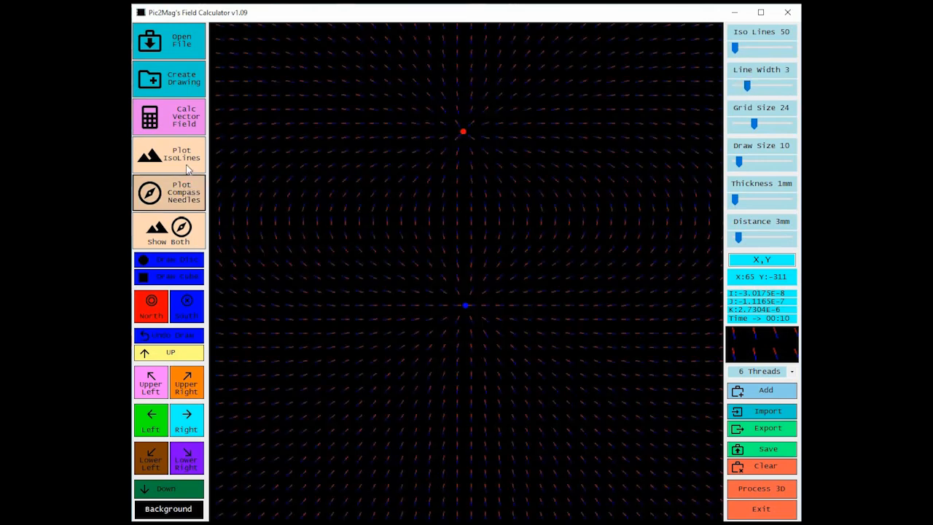
pyautogui.click(187, 163)
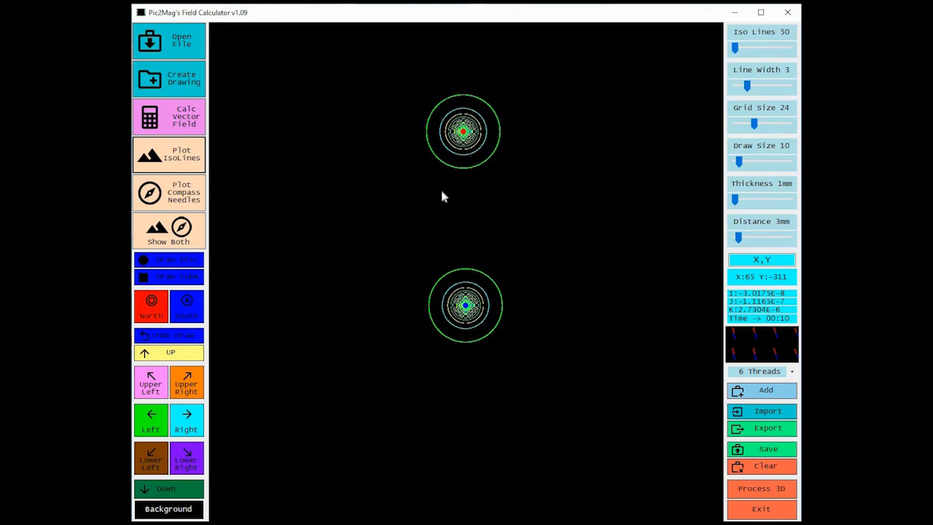
# Step: Increase the grid size to 39 and replot the compass needles, first alone and then combined with the isolines
pyautogui.moveTo(753, 124); pyautogui.dragTo(775, 126)
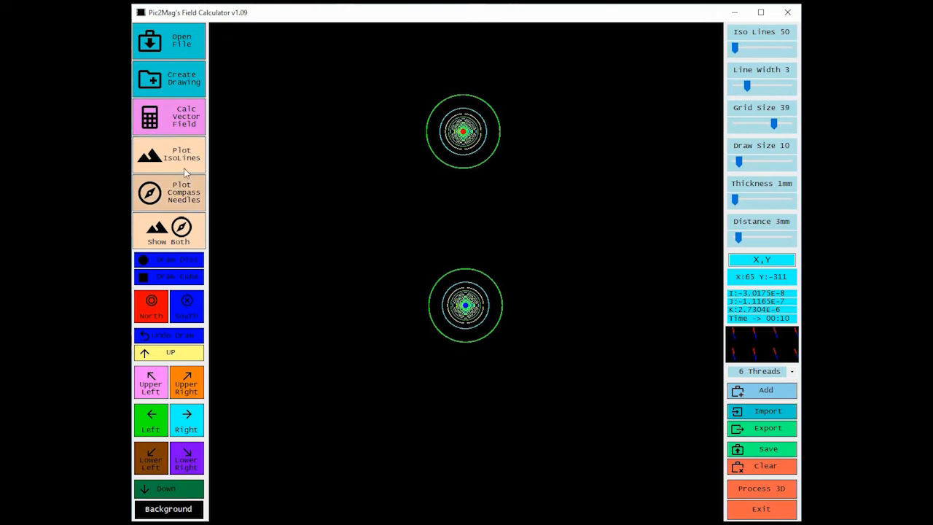
pyautogui.click(188, 202)
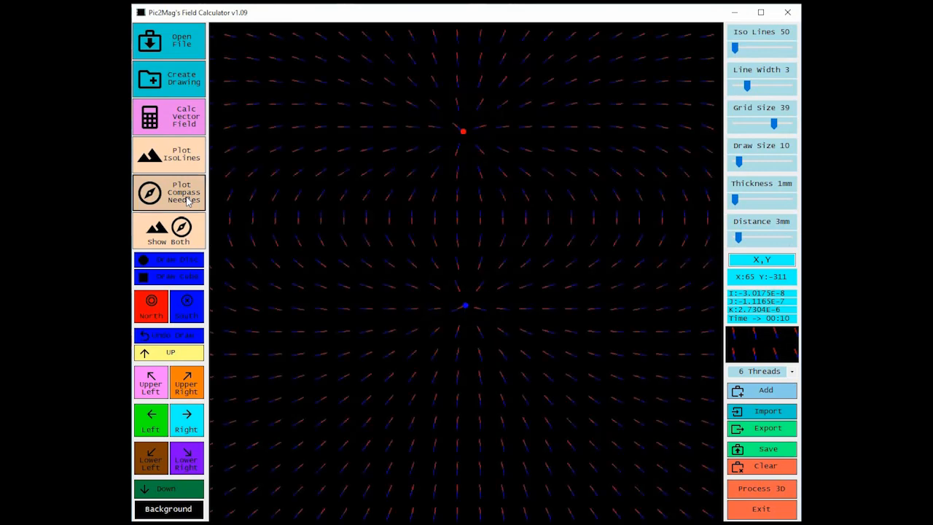
pyautogui.click(176, 245)
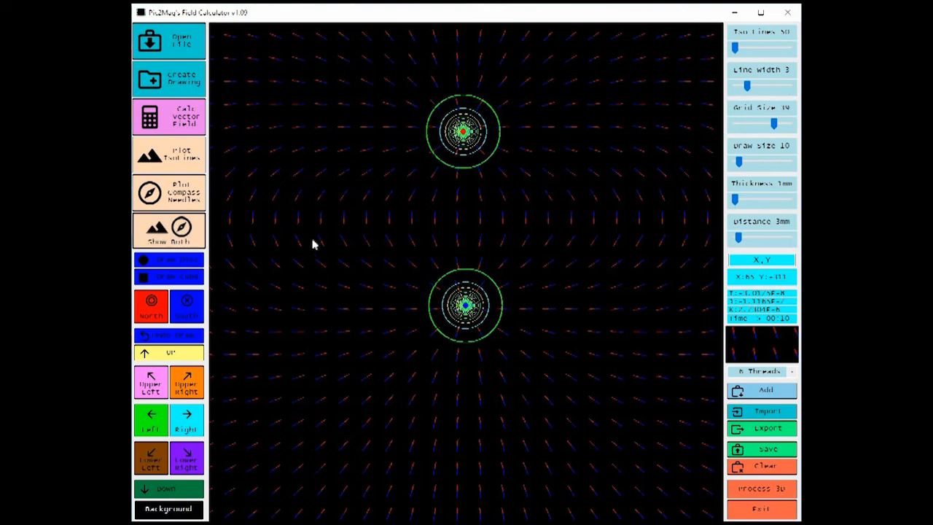
# Step: Start a new empty drawing and place a north cube of draw size 10 at the exact coordinates -20,0
pyautogui.click(175, 86)
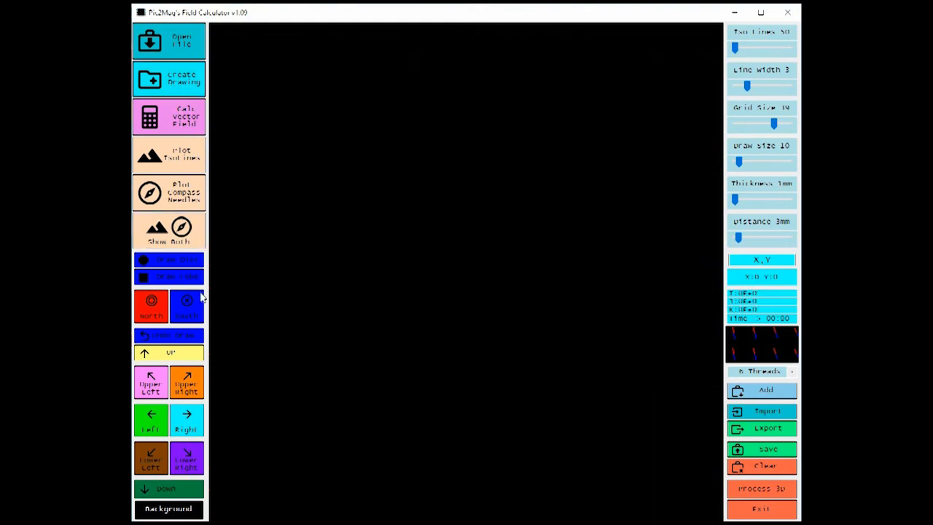
pyautogui.click(153, 318)
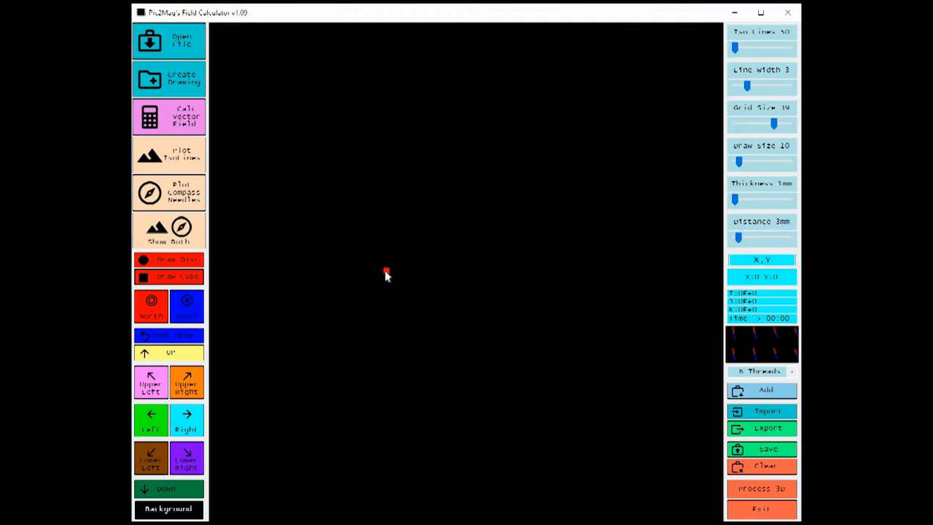
pyautogui.click(772, 261)
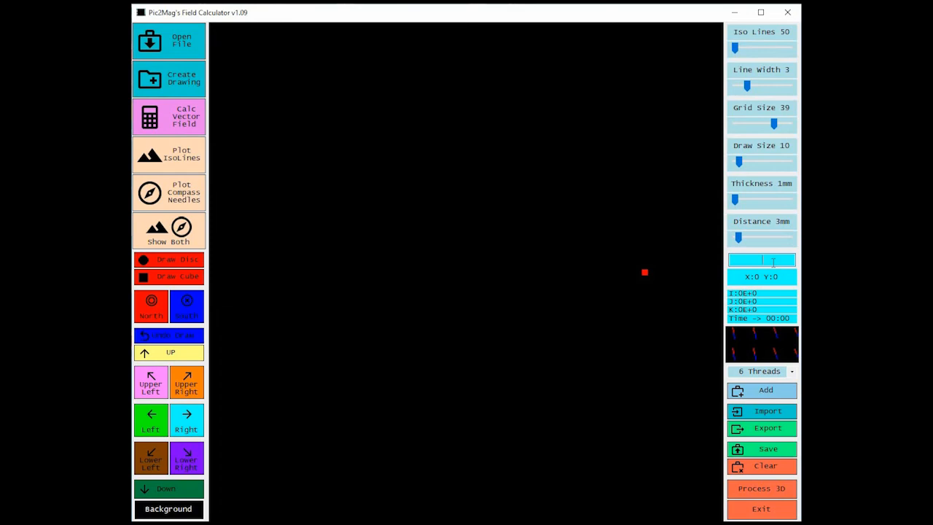
pyautogui.write('-20,0')
pyautogui.press('Return')
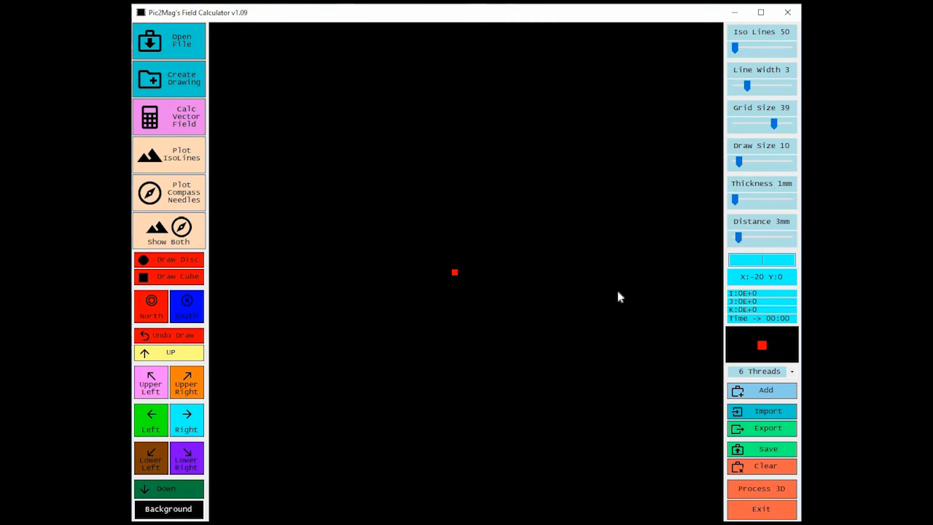
# Step: Place a south cube at the exact coordinates 20,0 and calculate the vector field of the cube pair
pyautogui.click(187, 306)
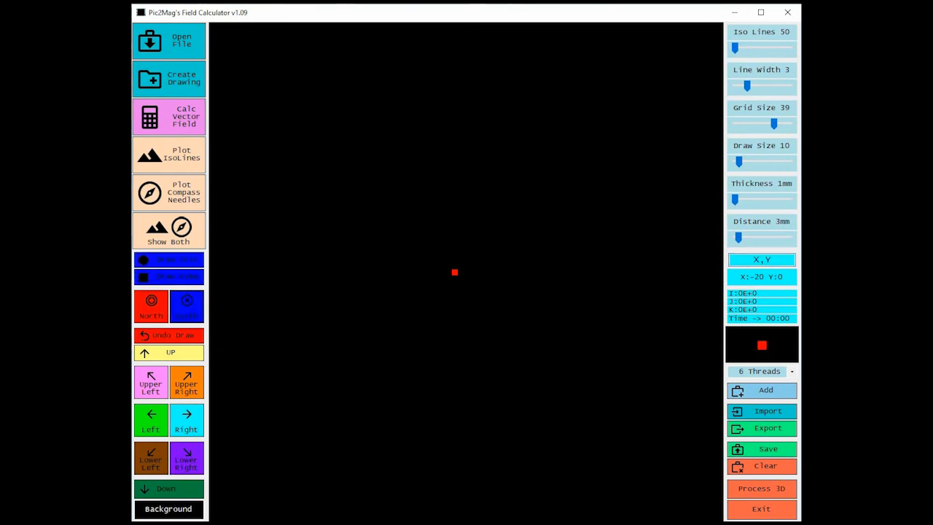
pyautogui.click(222, 262)
pyautogui.click(495, 275)
pyautogui.click(504, 273)
pyautogui.click(504, 308)
pyautogui.click(515, 265)
pyautogui.click(782, 262)
pyautogui.write('20,0')
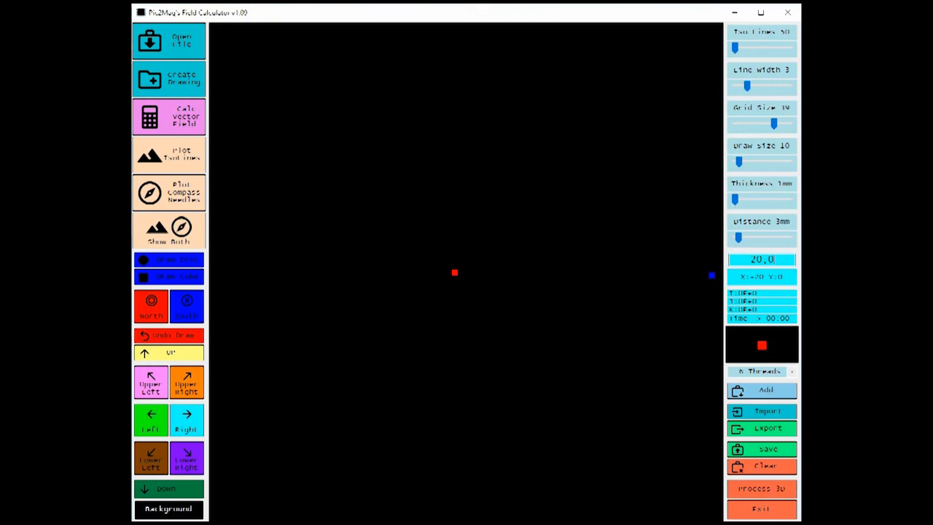
pyautogui.press('Return')
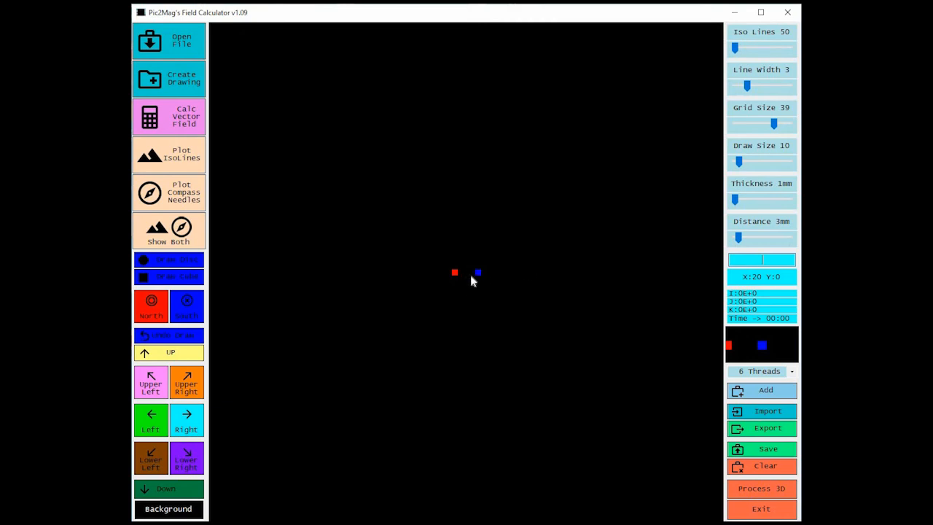
pyautogui.click(184, 131)
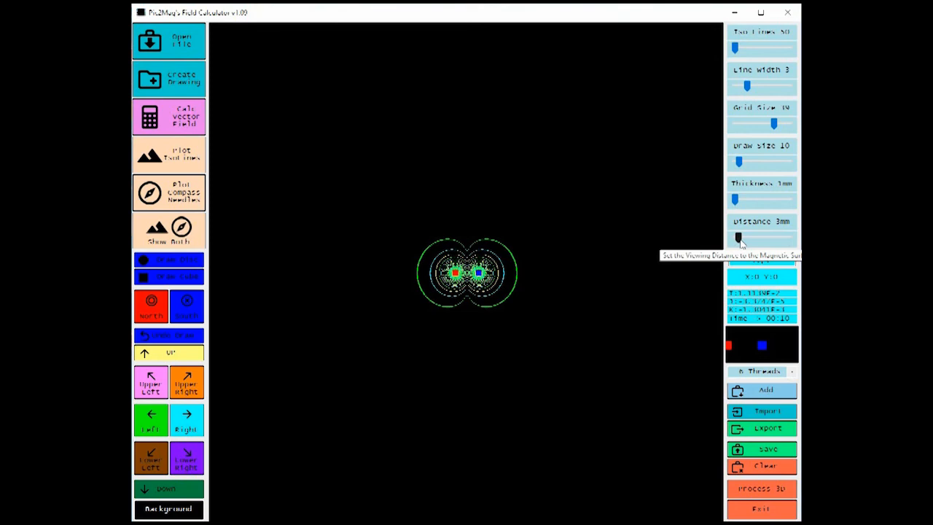
# Step: Set the viewing distance to the magnetic surface to 6 mm, acknowledging the recalculation notice
pyautogui.moveTo(739, 238); pyautogui.dragTo(742, 239)
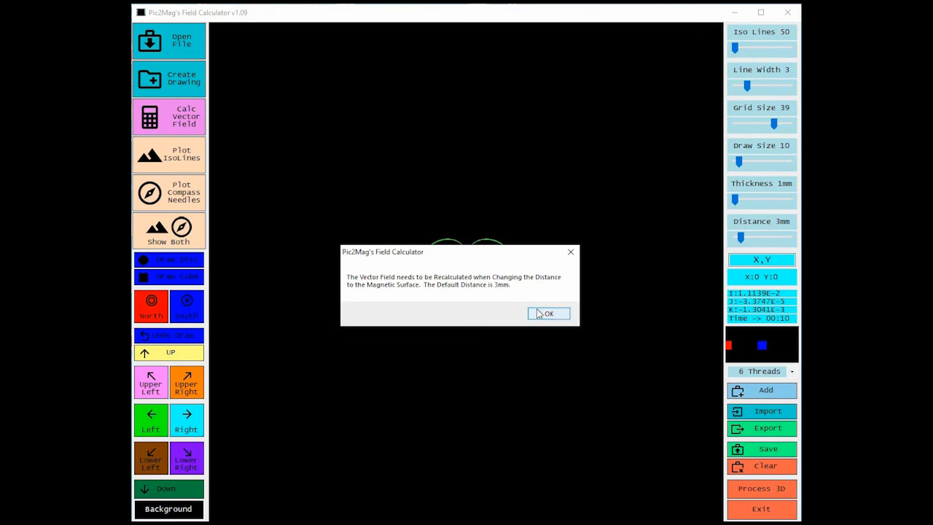
pyautogui.click(541, 313)
pyautogui.click(750, 237)
pyautogui.moveTo(748, 239); pyautogui.dragTo(745, 237)
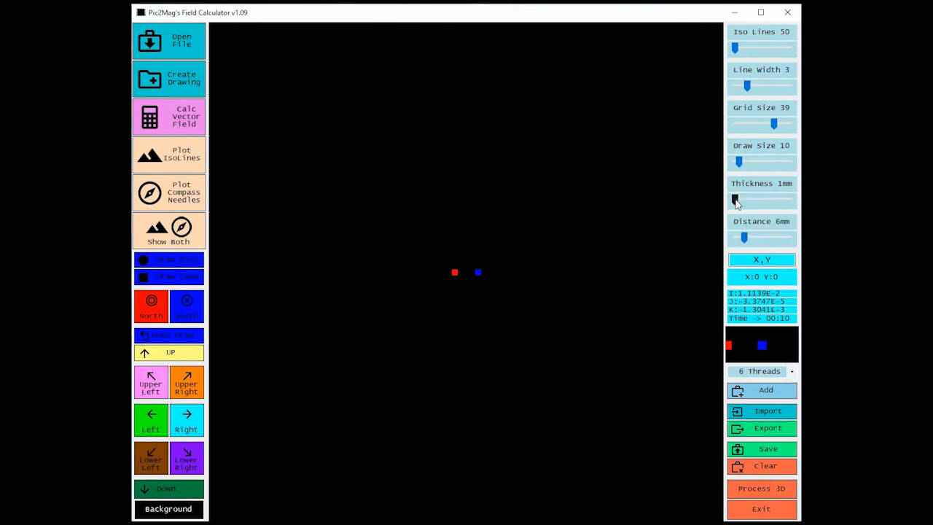
# Step: Set the magnet thickness to 10 mm, then recalculate the cube pair's vector field and plot its isolines
pyautogui.click(737, 201)
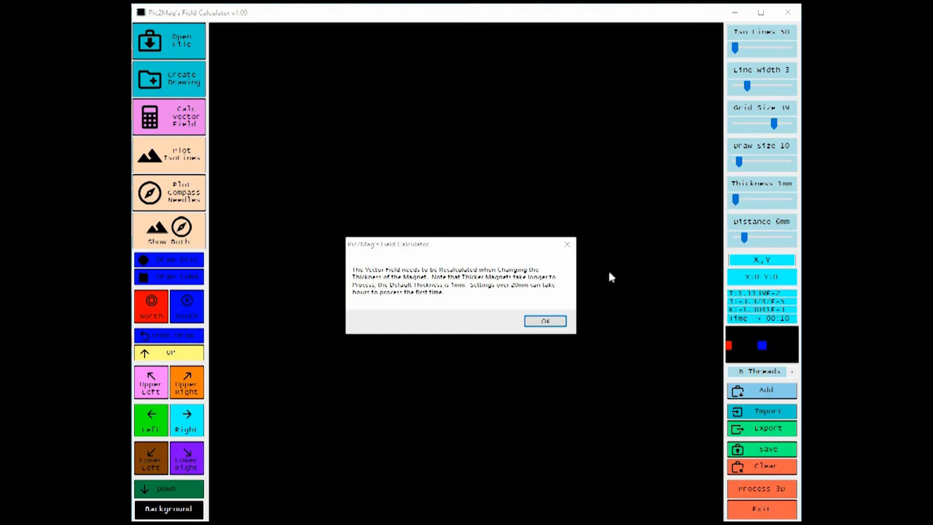
pyautogui.click(558, 321)
pyautogui.moveTo(737, 197)
pyautogui.mouseDown()
pyautogui.moveTo(746, 198)
pyautogui.moveTo(739, 204)
pyautogui.mouseUp()
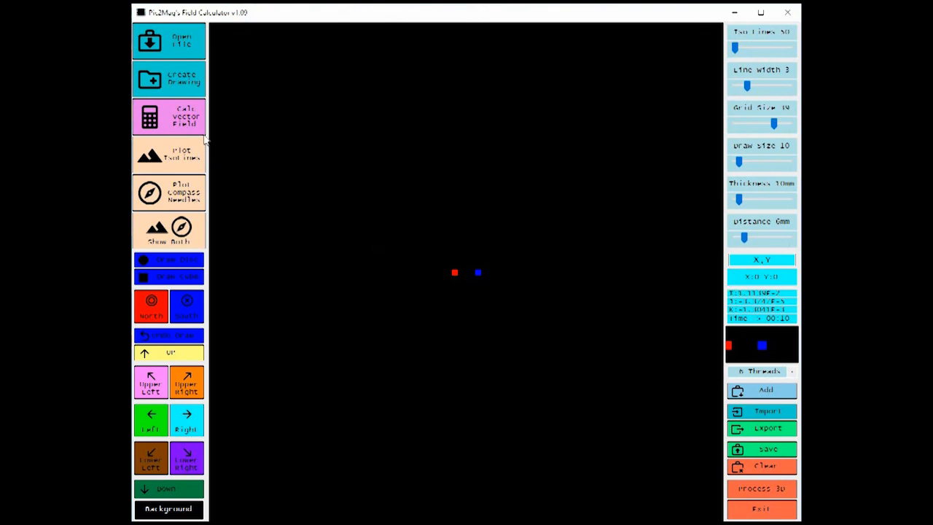
pyautogui.click(175, 134)
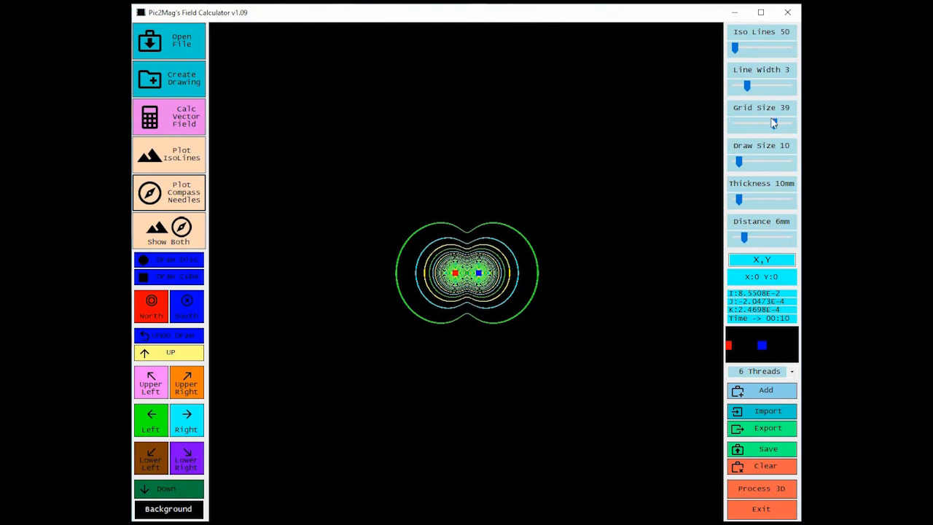
# Step: Reduce the grid size to 25 and plot the compass needles, first alone and then combined with the isolines
pyautogui.moveTo(773, 123); pyautogui.dragTo(759, 126)
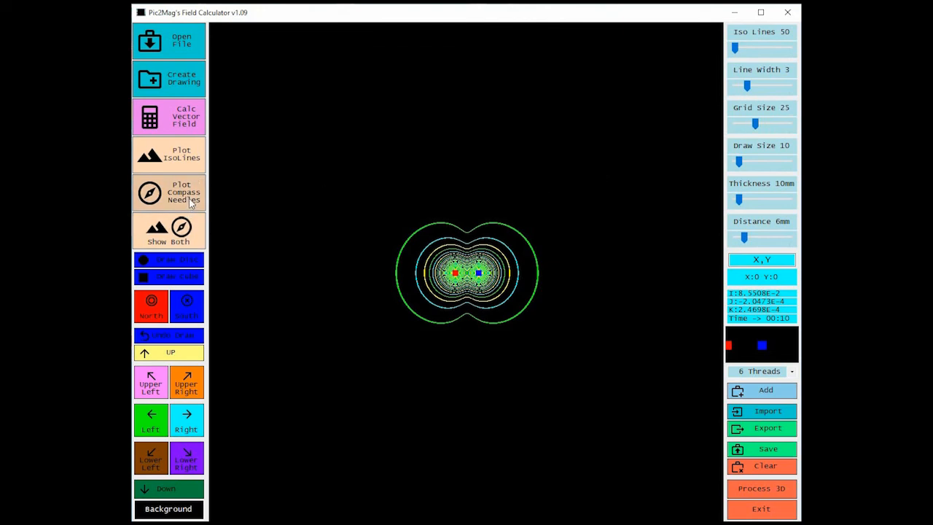
pyautogui.click(192, 204)
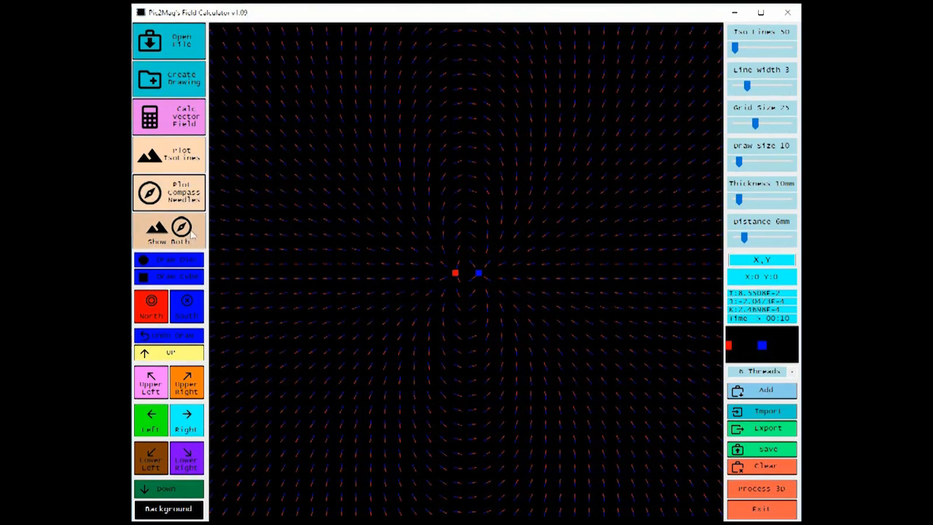
pyautogui.click(192, 229)
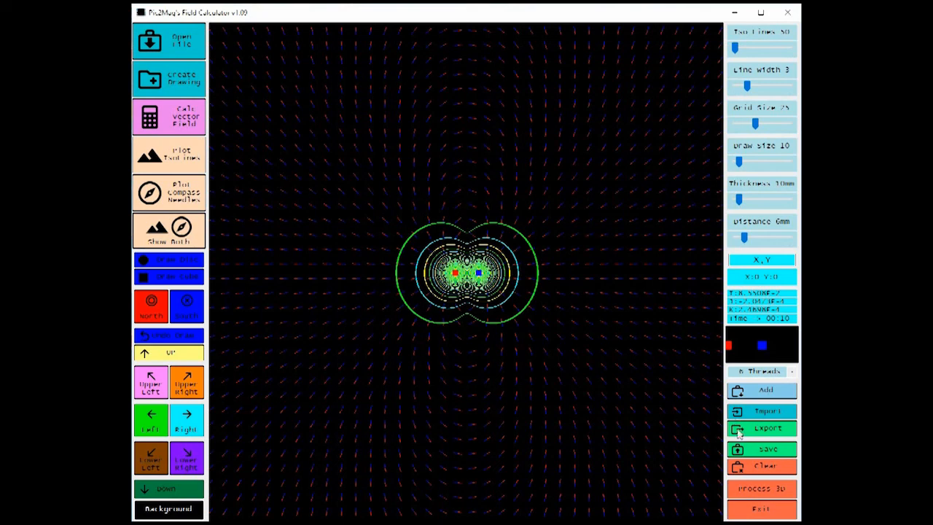
# Step: Save the plotted images as PNG files under the name dipole in the video folder on the Desktop
pyautogui.click(749, 452)
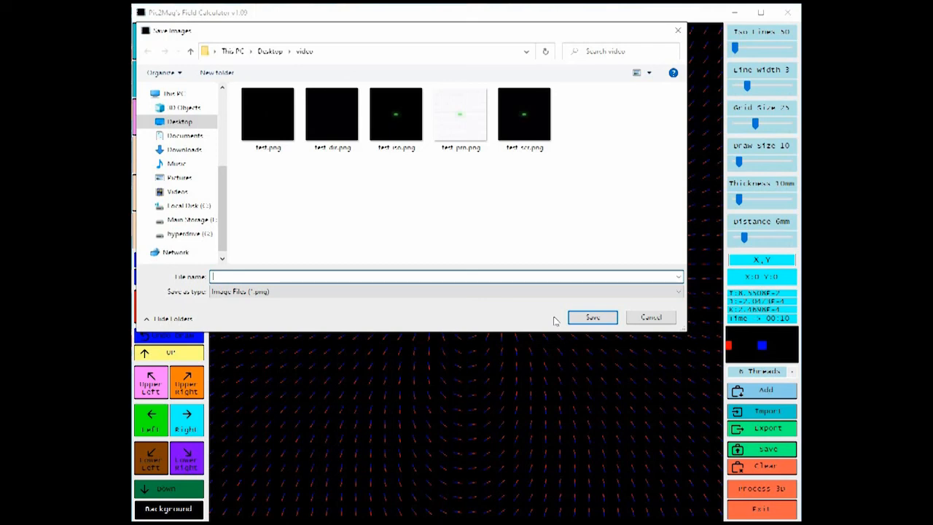
pyautogui.write('dipole')
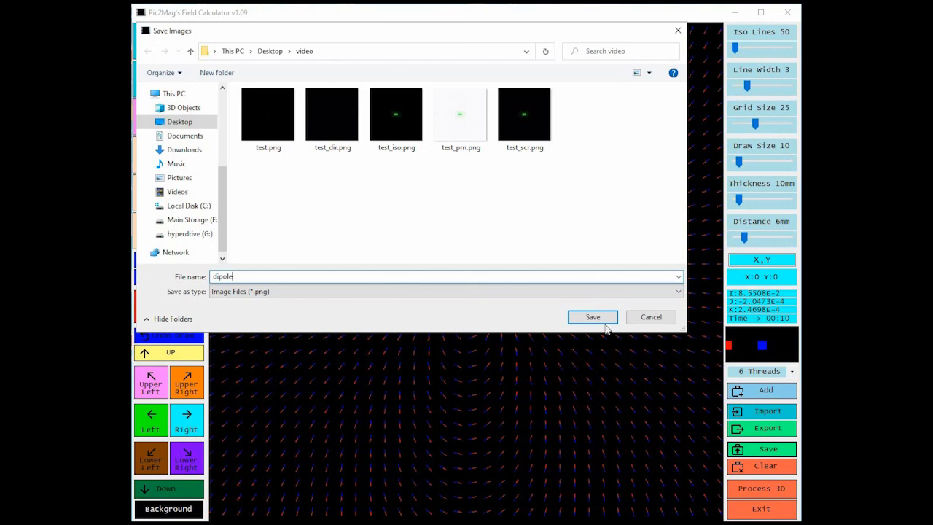
pyautogui.click(577, 319)
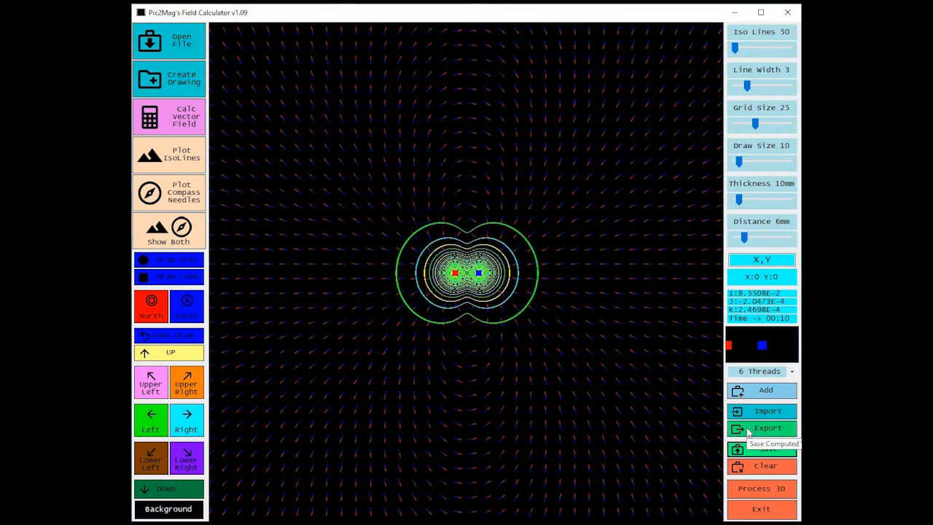
# Step: Clear the vector data and agree to delete the Pic2Mag cache files to save disk space
pyautogui.click(748, 468)
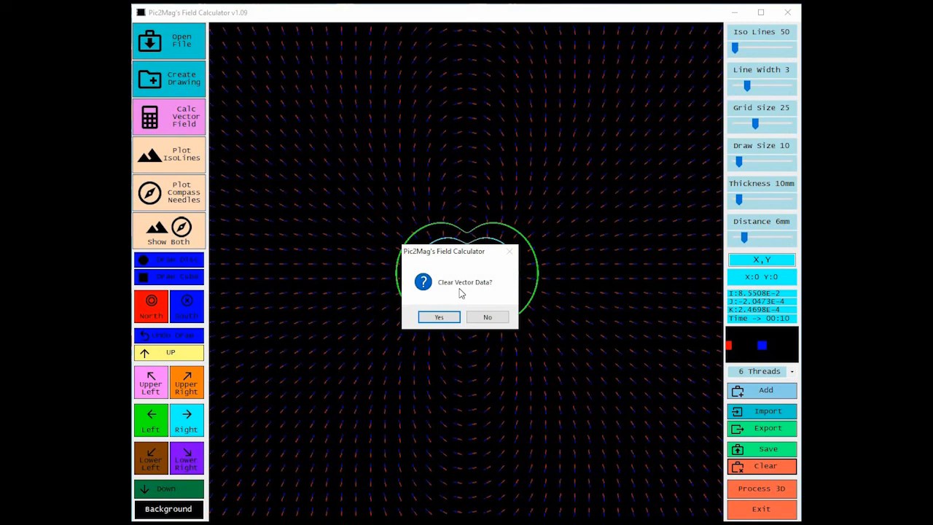
pyautogui.click(439, 317)
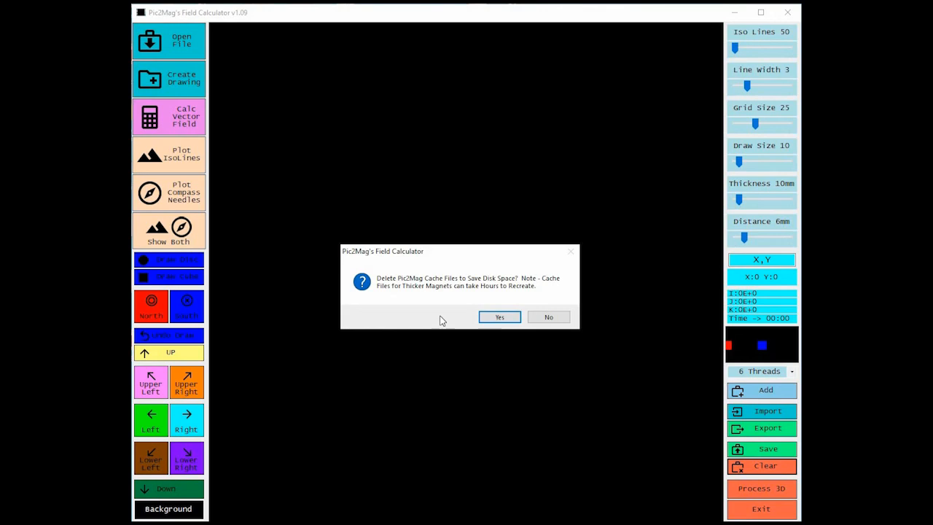
pyautogui.click(493, 320)
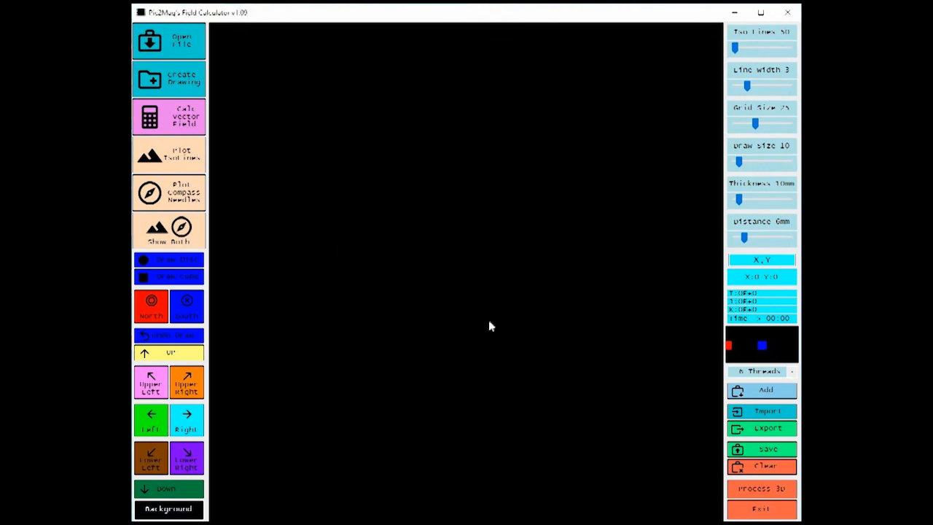